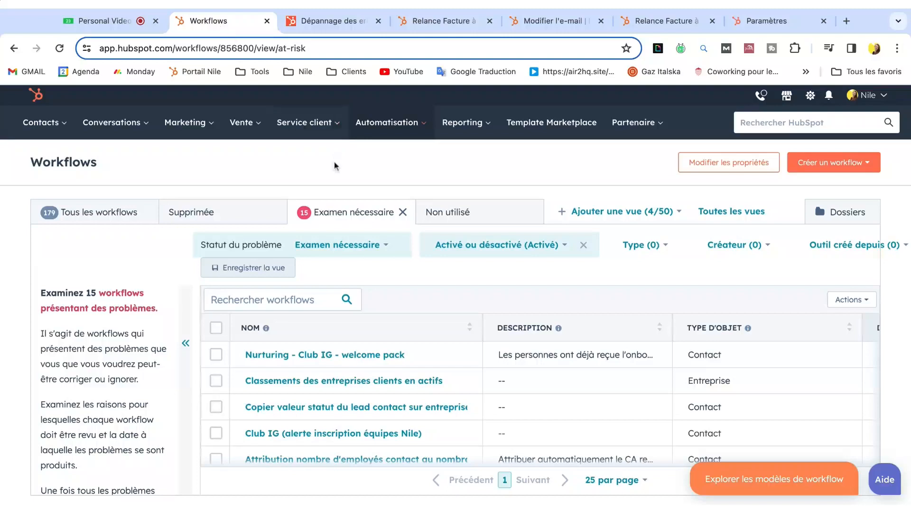
# Look over the list of all workflows, and return to the Examen nécessaire view
pyautogui.moveTo(411, 122)
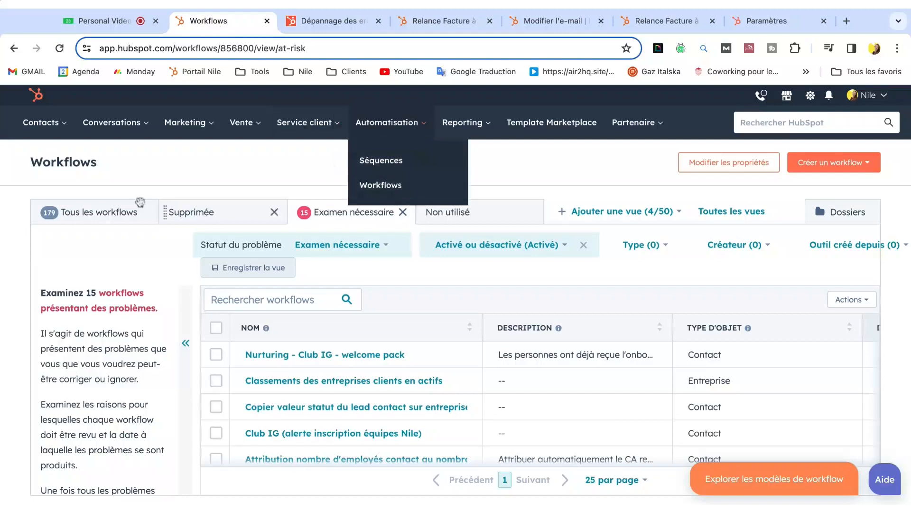
pyautogui.click(96, 211)
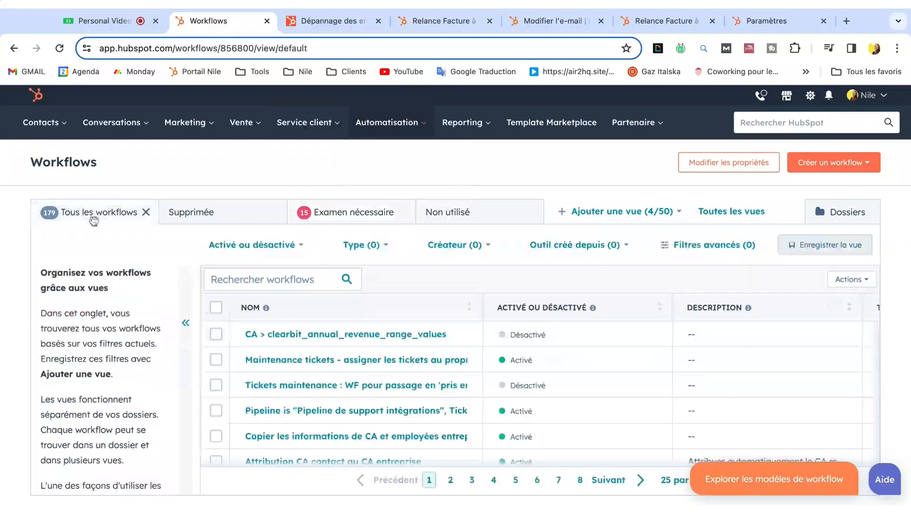
pyautogui.moveTo(346, 378)
pyautogui.scroll(-1, 346, 379)
pyautogui.scroll(1, 345, 379)
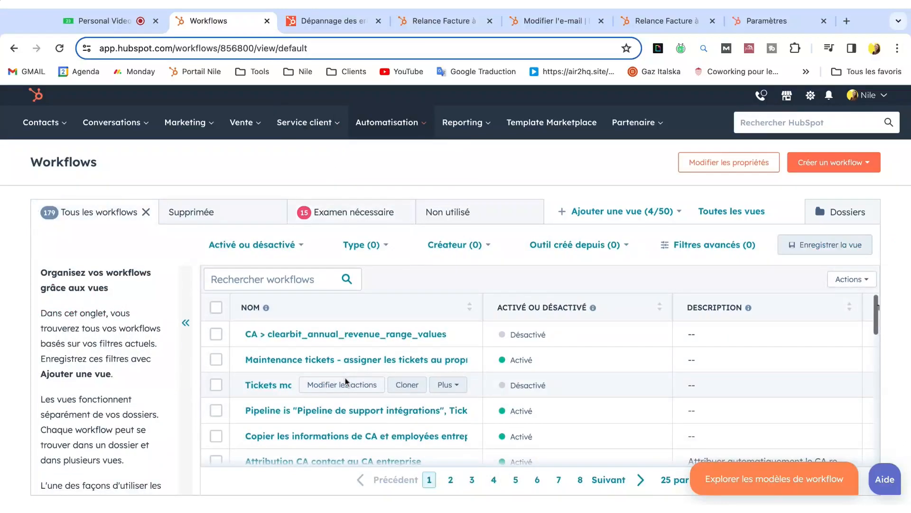
pyautogui.click(328, 214)
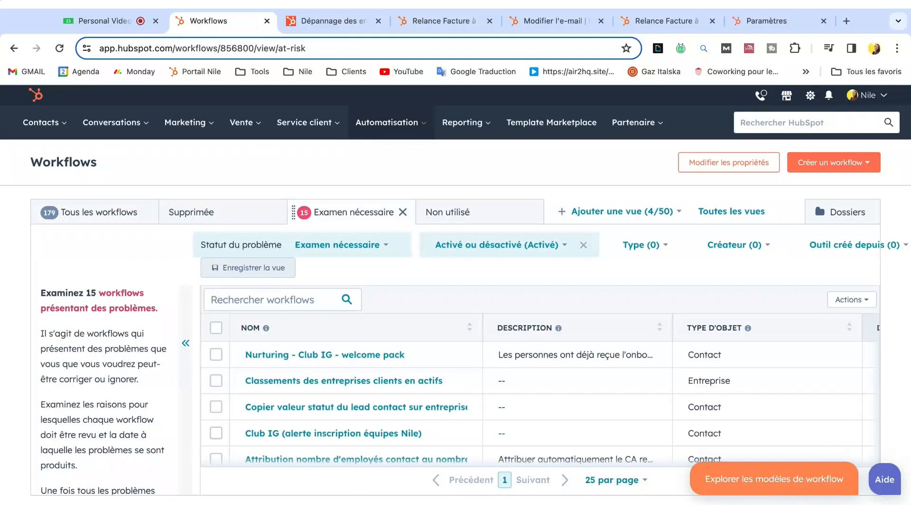
# Examine the common error tables in the HubSpot workflow troubleshooting article, and return to the workflow list
pyautogui.click(321, 21)
pyautogui.scroll(8, 262, 191)
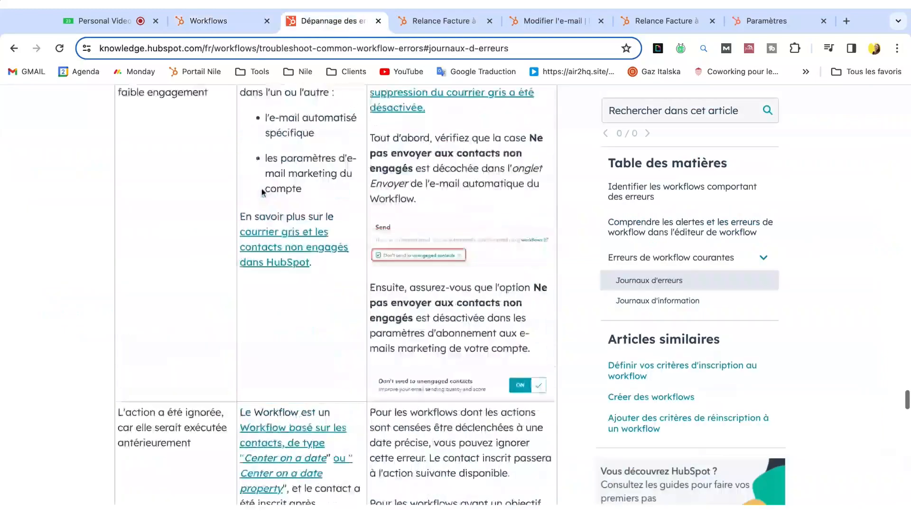
pyautogui.scroll(10, 262, 191)
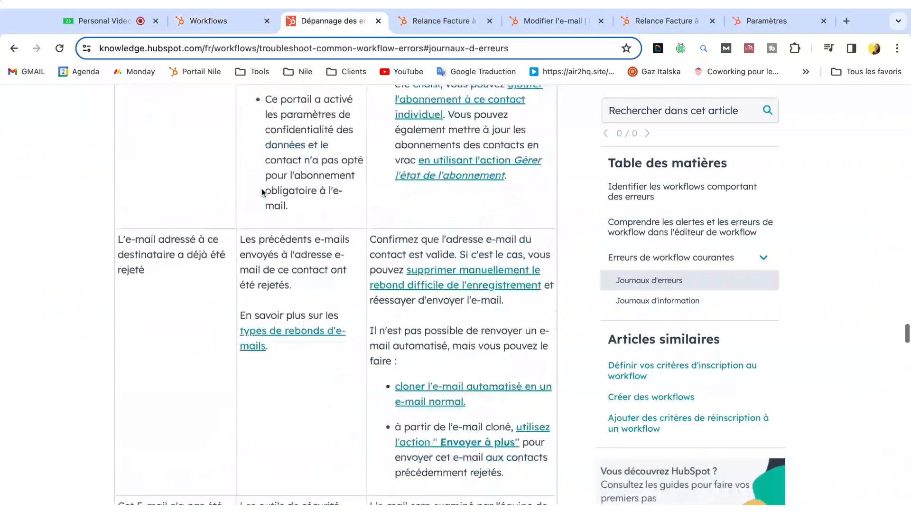
pyautogui.scroll(17, 336, 294)
pyautogui.scroll(-16, 336, 294)
pyautogui.scroll(-15, 335, 294)
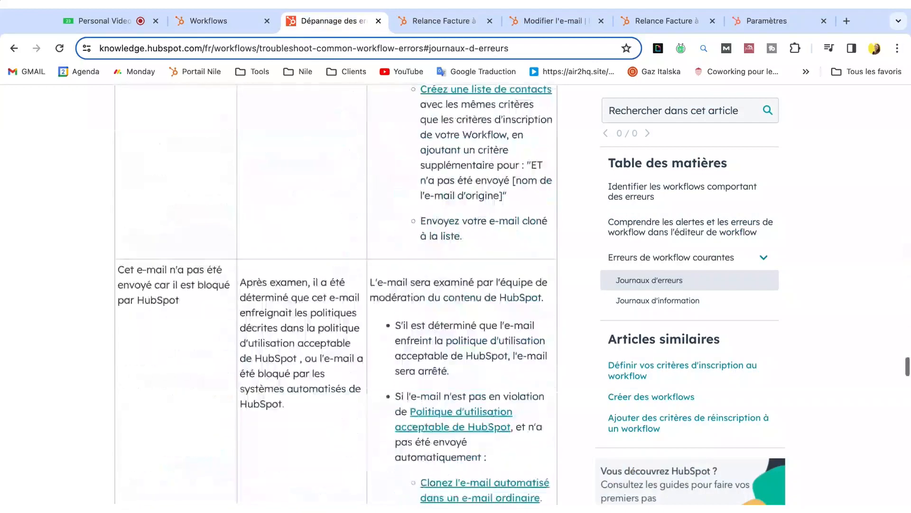
pyautogui.click(209, 21)
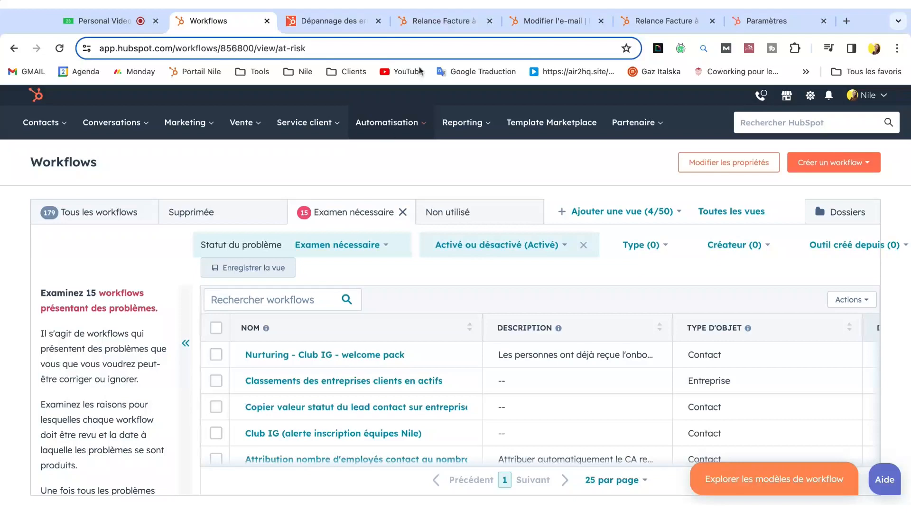
# Examine the "Relance Facture à l'issue de 30 jours" workflow from its enrolment criterion through the delay and branch to the e-mail action
pyautogui.click(425, 24)
pyautogui.scroll(15, 385, 312)
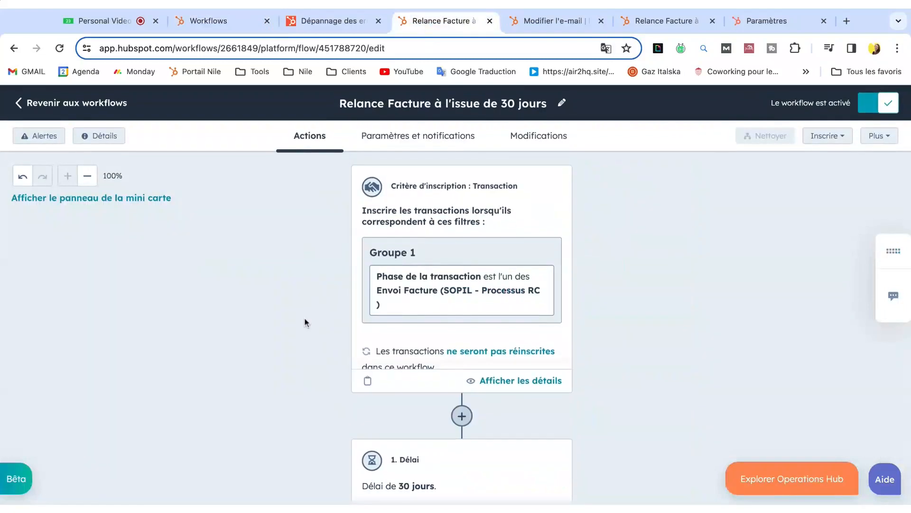
pyautogui.scroll(-3, 283, 318)
pyautogui.scroll(-3, 284, 323)
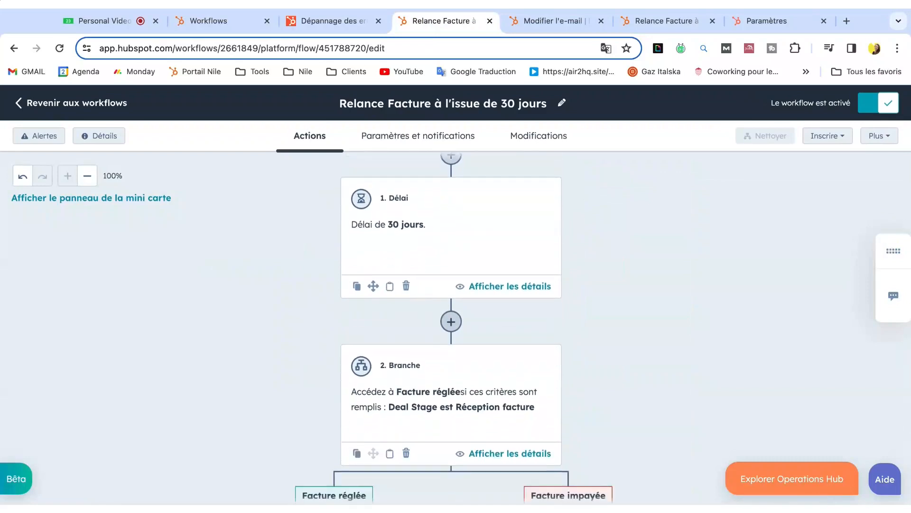
pyautogui.scroll(6, 546, 171)
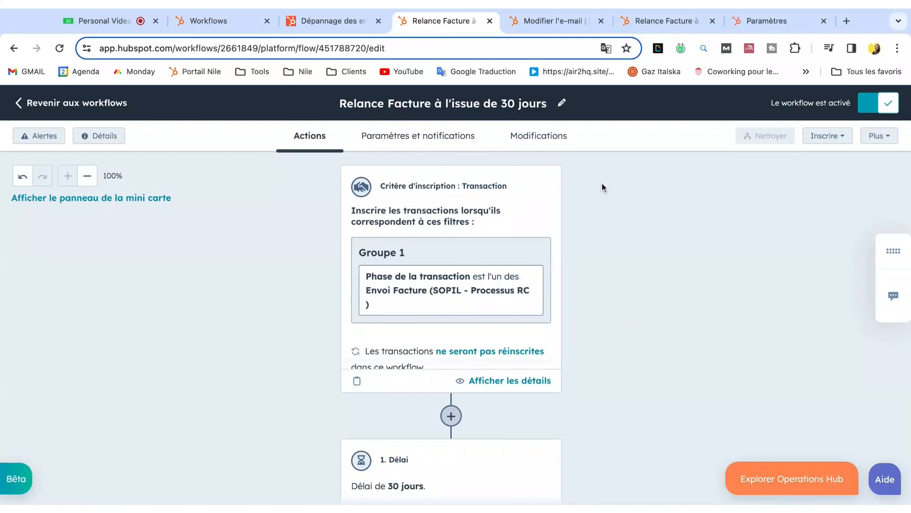
pyautogui.scroll(-6, 625, 288)
pyautogui.scroll(1, 625, 288)
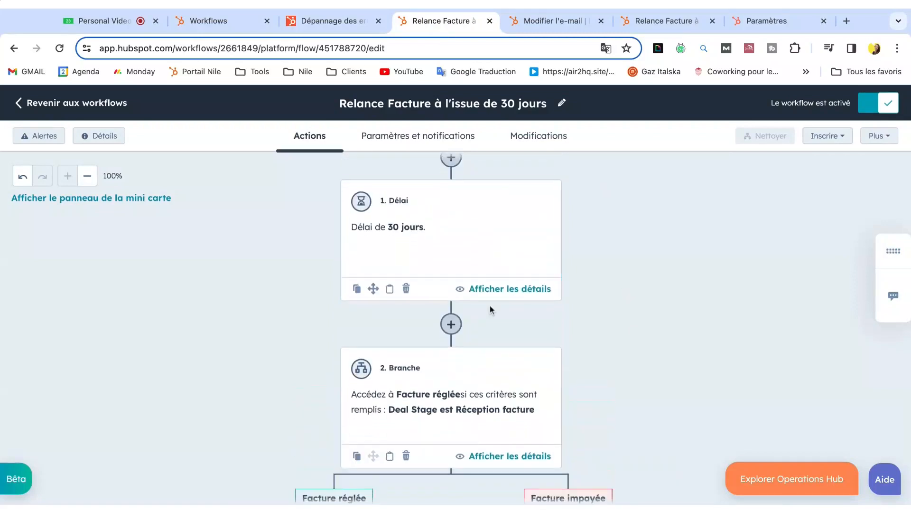
pyautogui.scroll(-1, 628, 335)
pyautogui.scroll(-5, 628, 334)
pyautogui.scroll(3, 628, 334)
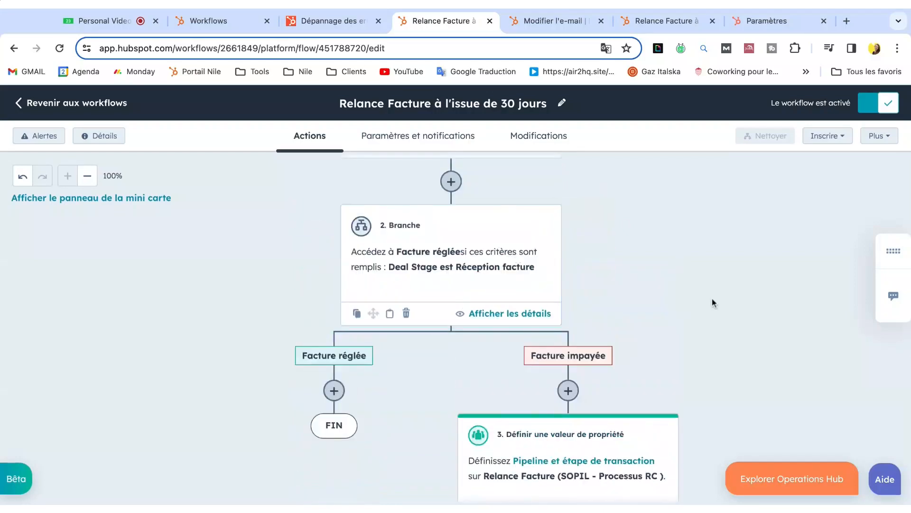
pyautogui.scroll(-3, 713, 299)
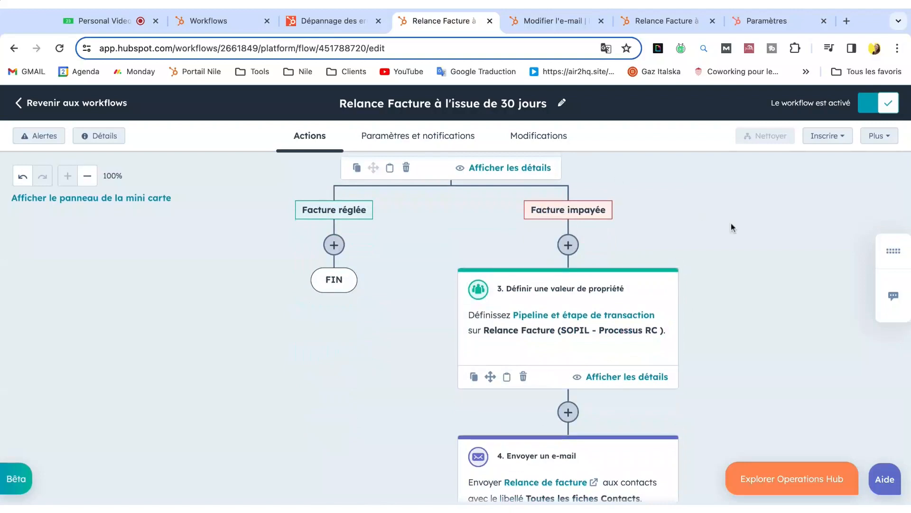
pyautogui.scroll(-3, 731, 228)
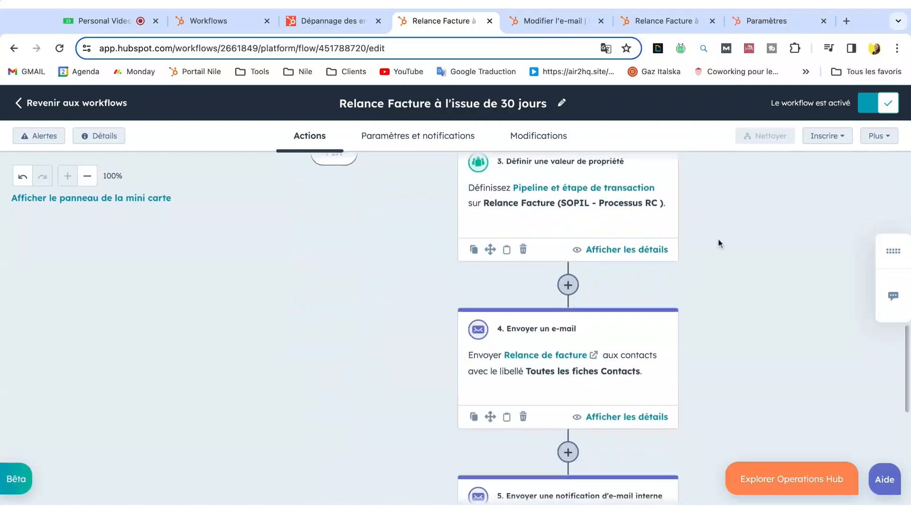
# Read through the content of the "Relance de facture" e-mail, and return to the workflow
pyautogui.hotkey('ctrl', 'Tab')
pyautogui.scroll(-5, 537, 315)
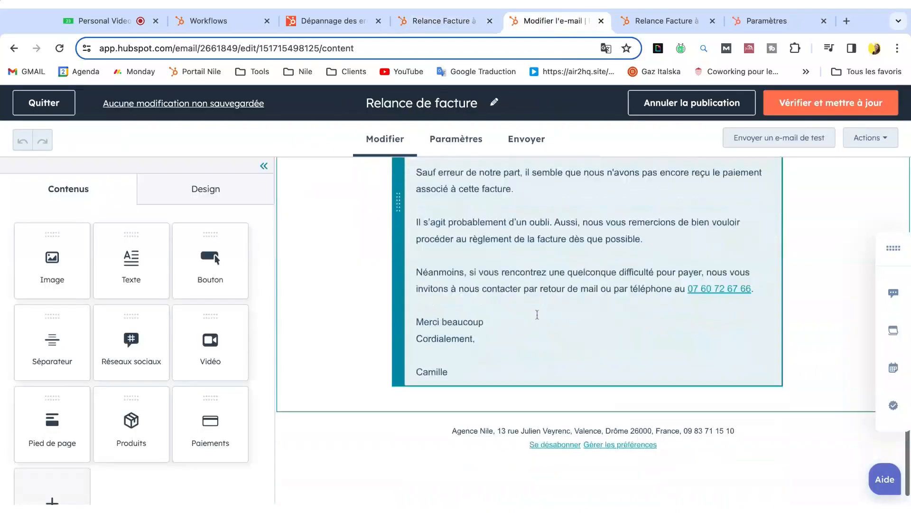
pyautogui.scroll(4, 537, 315)
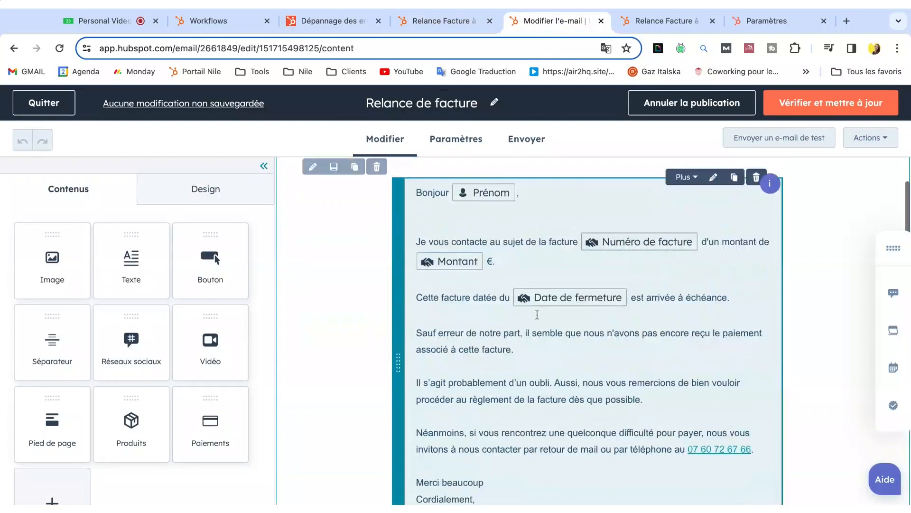
pyautogui.hotkey('ctrl', 'shift', 'Tab')
# Review the workflow's unpaid-invoice branch, including its property, e-mail and internal notification actions
pyautogui.scroll(-5, 740, 275)
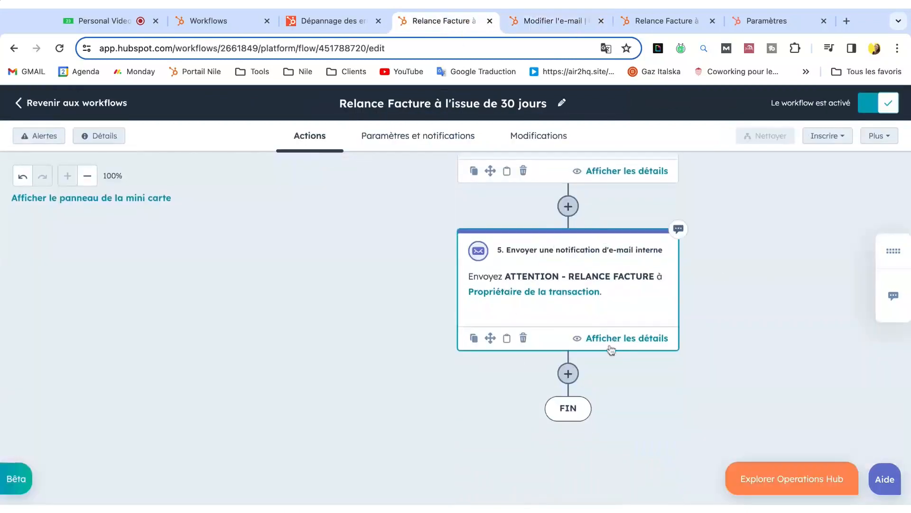
pyautogui.scroll(15, 775, 216)
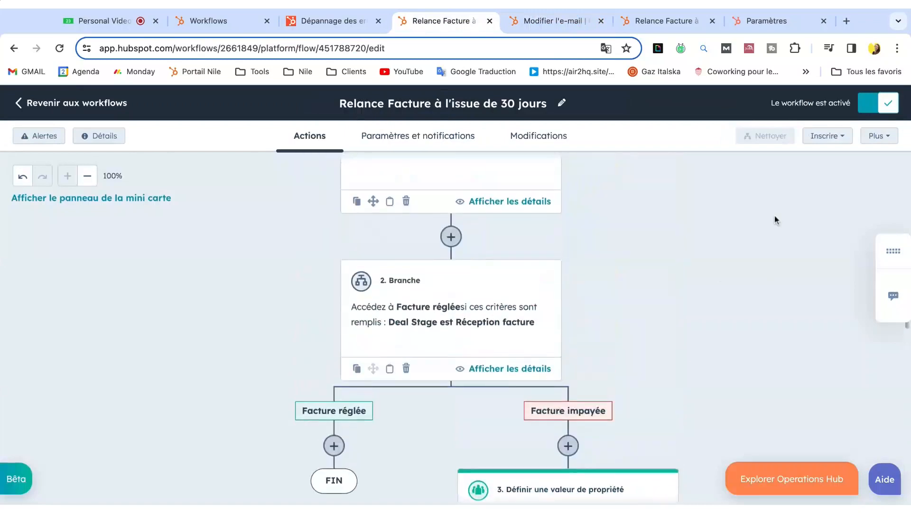
pyautogui.scroll(-10, 774, 216)
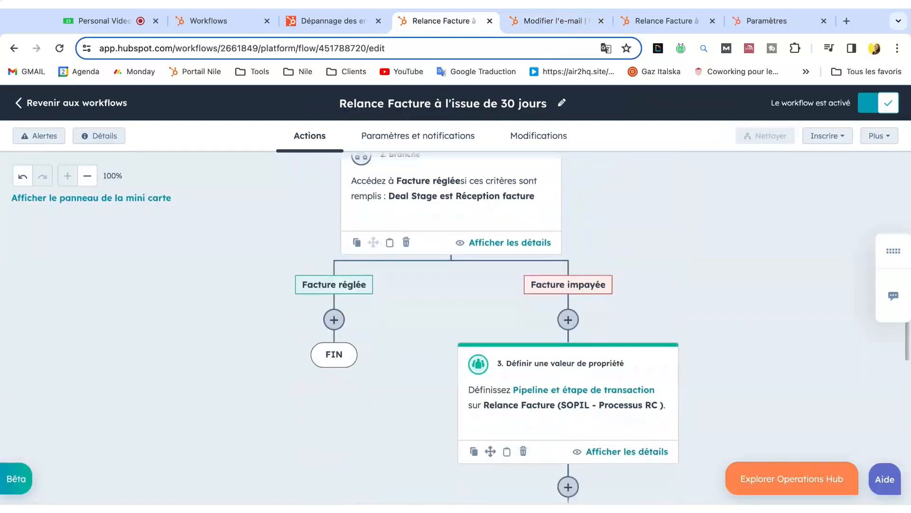
pyautogui.scroll(-4, 494, 417)
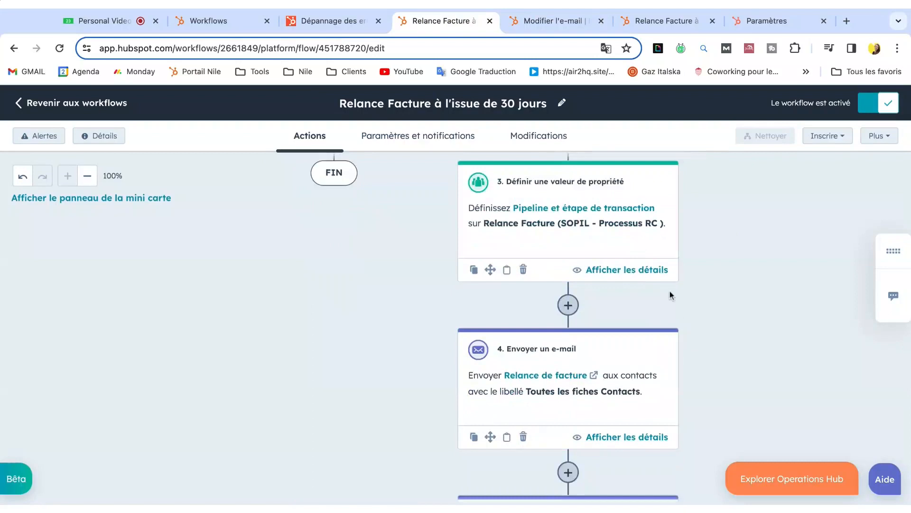
pyautogui.scroll(-3, 670, 292)
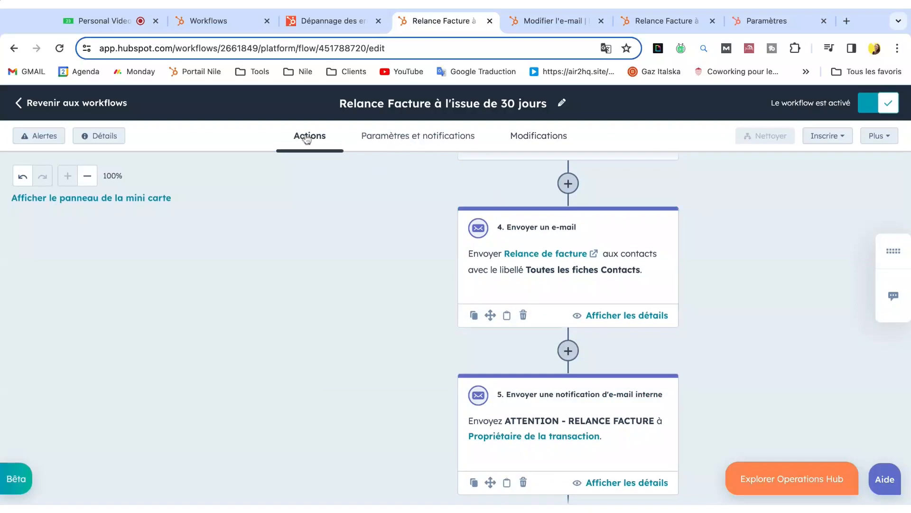
# In the workflow's notification settings, turn on the notification for when this workflow needs to be examined
pyautogui.click(403, 141)
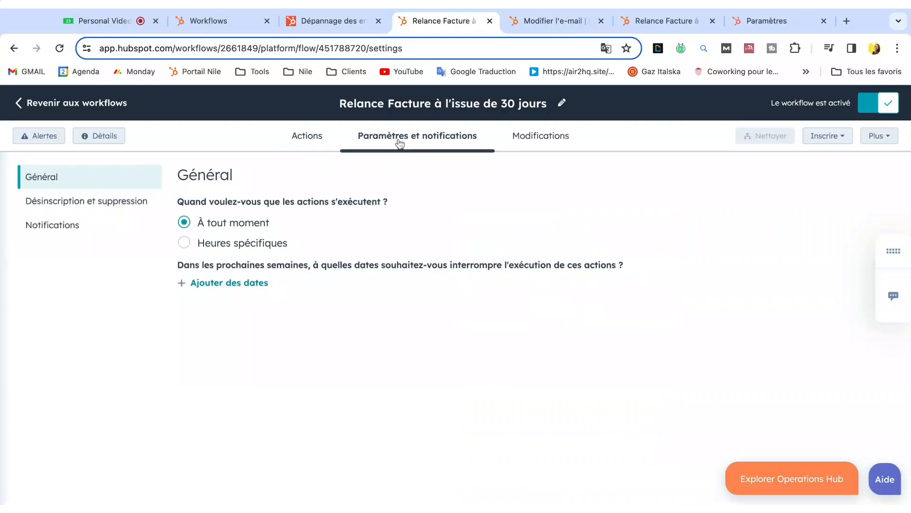
pyautogui.click(73, 228)
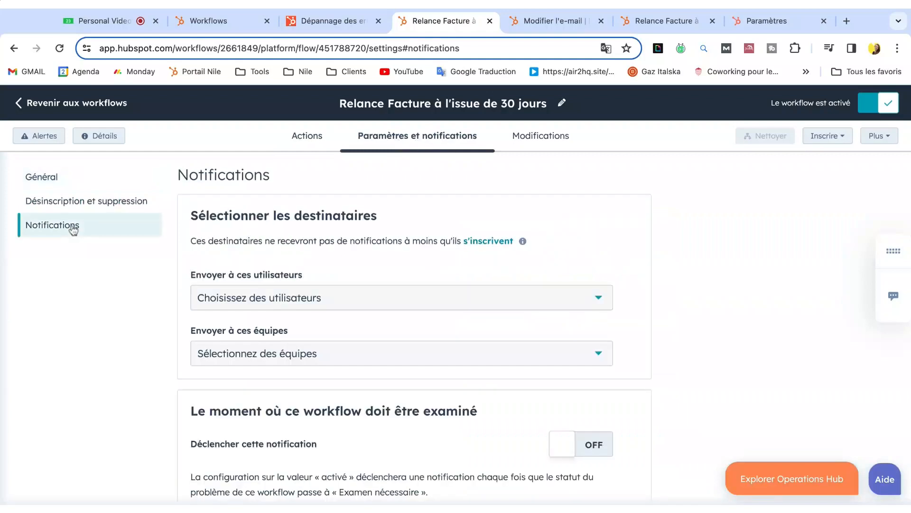
pyautogui.scroll(-3, 620, 299)
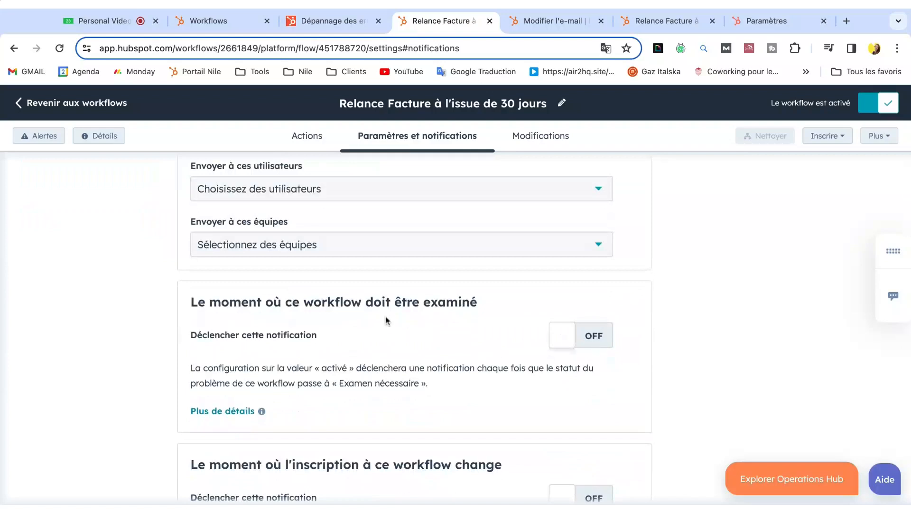
pyautogui.scroll(-2, 470, 335)
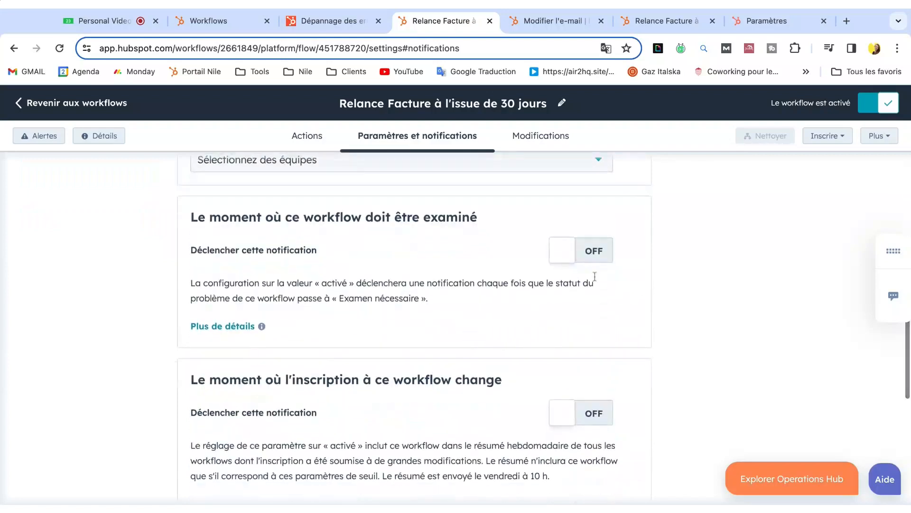
pyautogui.click(603, 252)
pyautogui.scroll(4, 500, 252)
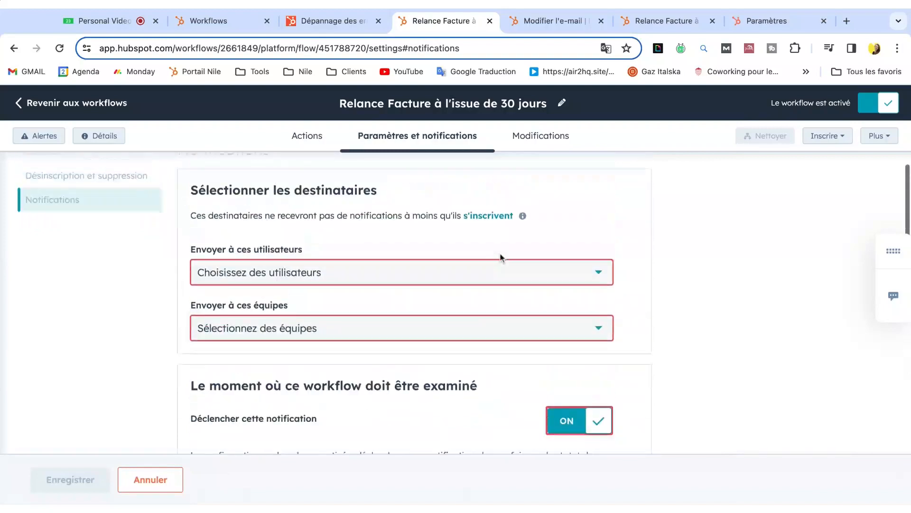
pyautogui.scroll(-4, 446, 357)
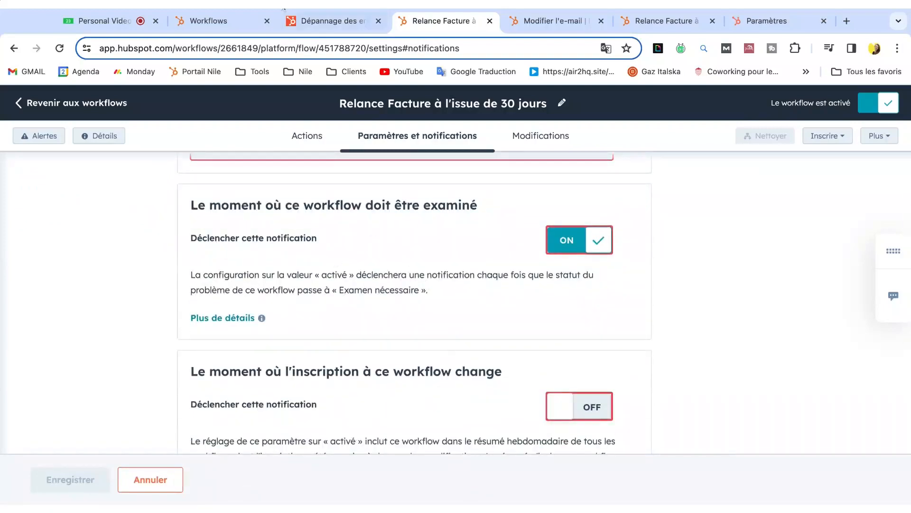
# Search the notification recipients by the user's first name and select the matching user
pyautogui.click(216, 22)
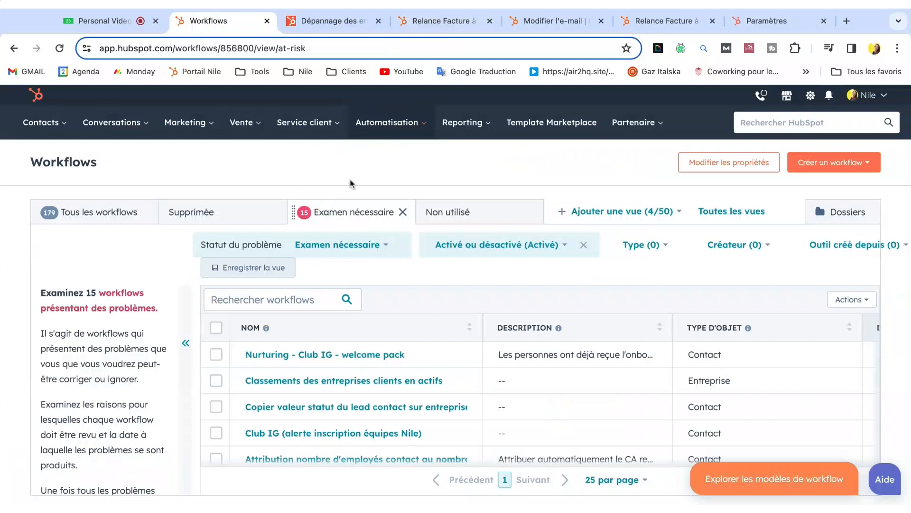
pyautogui.click(444, 20)
pyautogui.scroll(5, 465, 300)
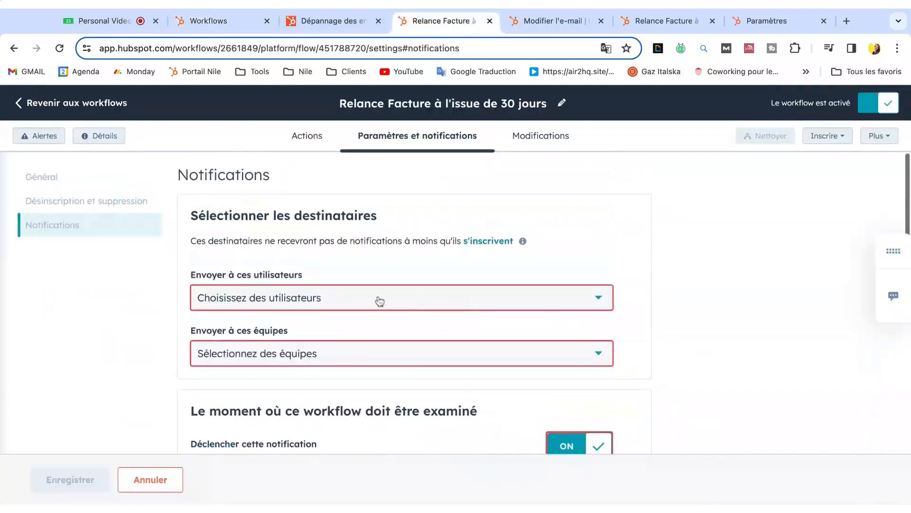
pyautogui.click(377, 298)
pyautogui.write('cami')
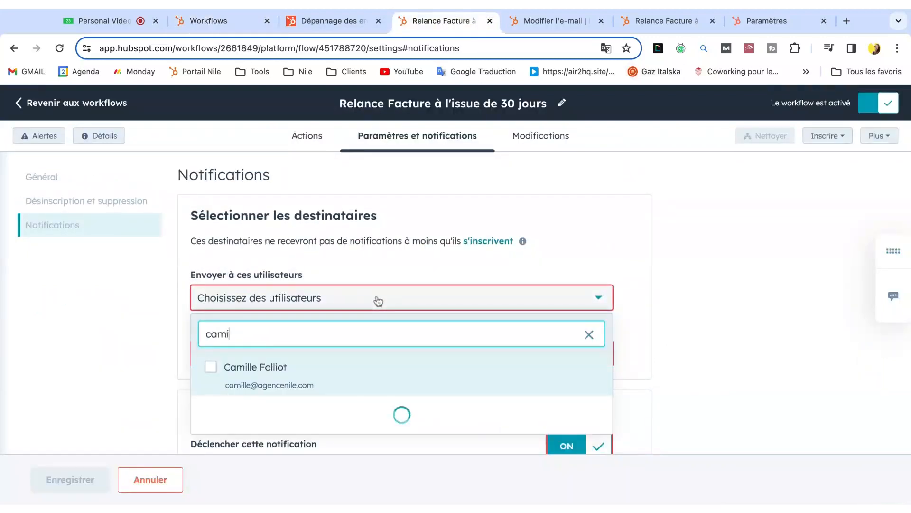
pyautogui.click(338, 373)
# Check the recipients' notification sign-up page, return to the workflow's notification settings, and view the teams available as recipients
pyautogui.click(475, 242)
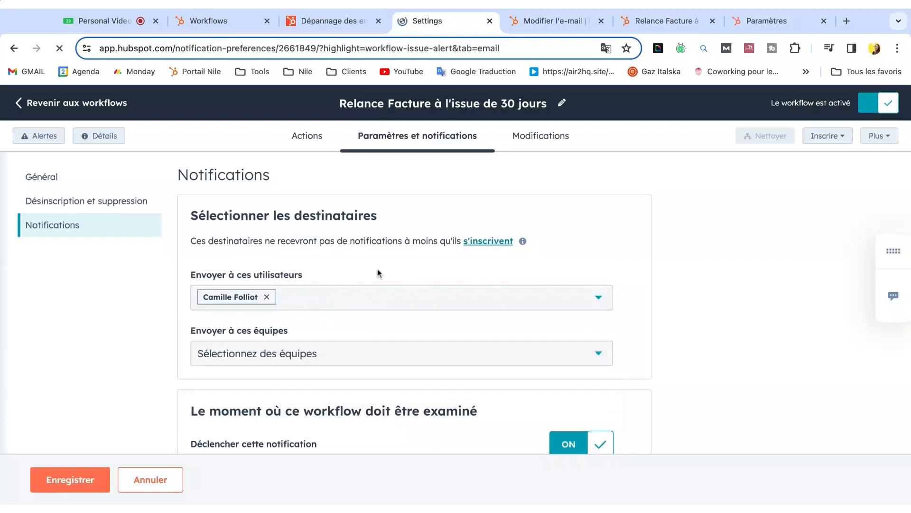
pyautogui.click(14, 48)
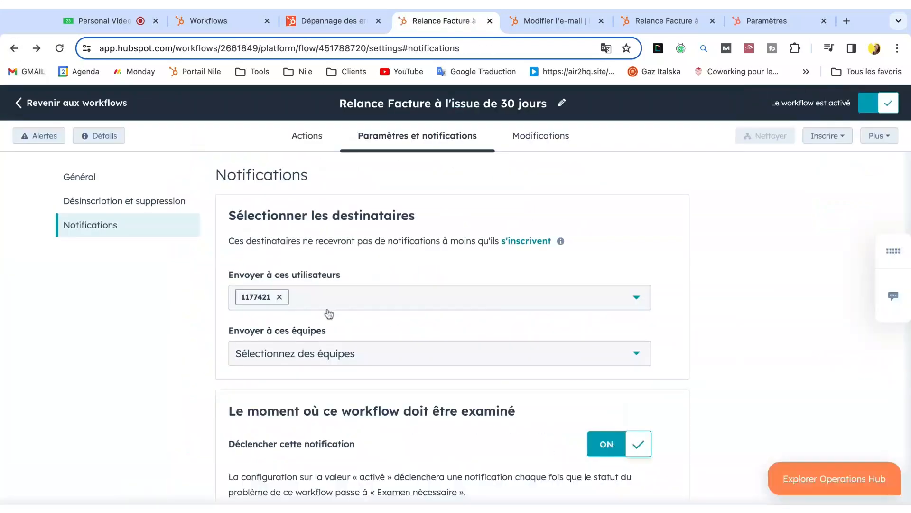
pyautogui.click(351, 357)
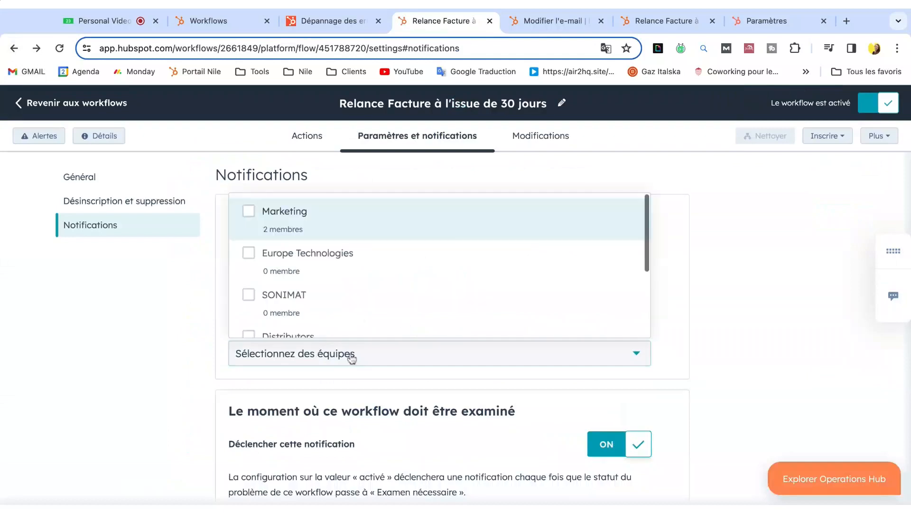
pyautogui.click(183, 352)
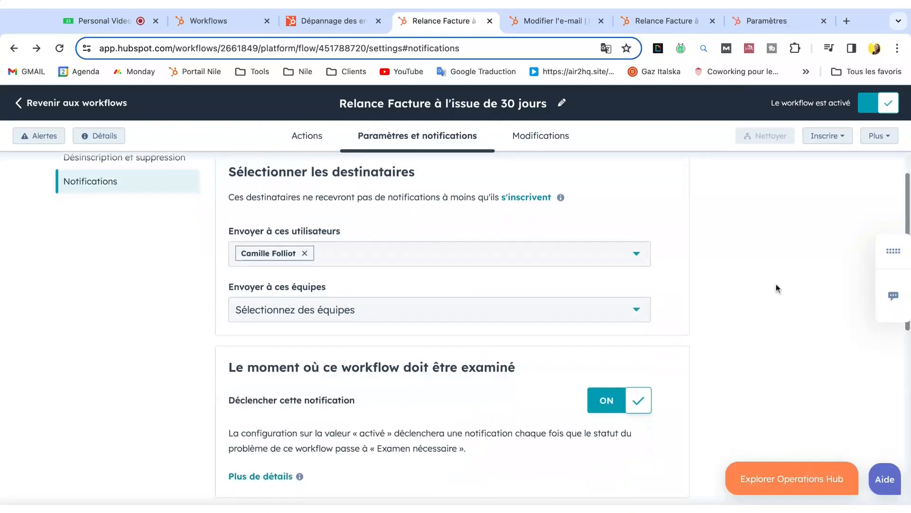
# Review the workflow's notification triggers, including the weekly summary for enrolment changes and its percentage thresholds
pyautogui.scroll(-2, 777, 288)
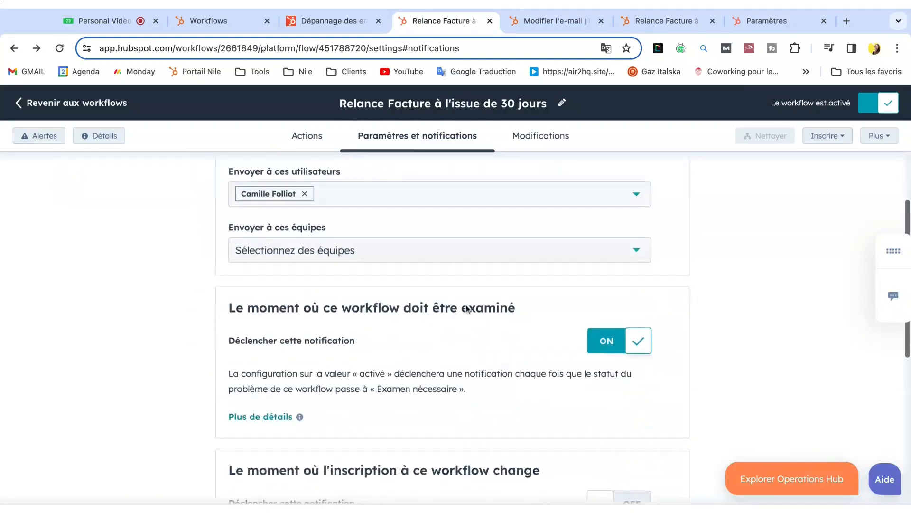
pyautogui.scroll(-5, 707, 337)
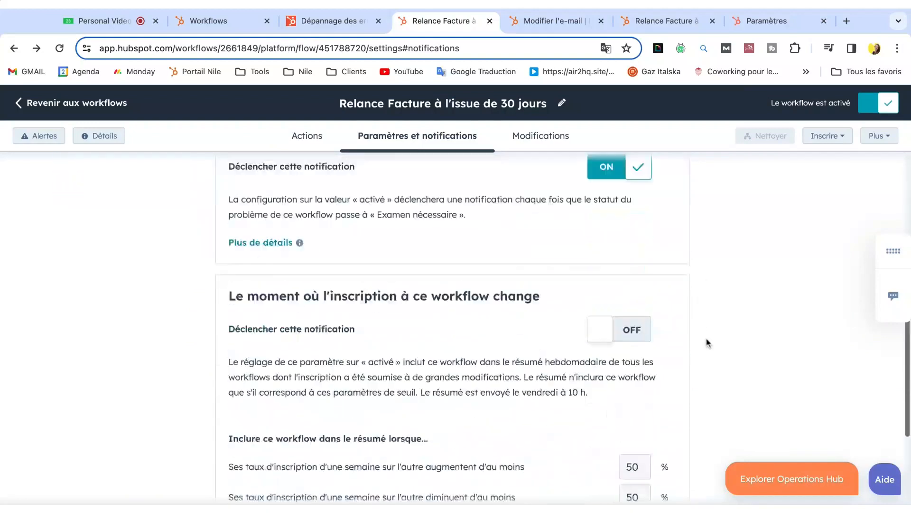
pyautogui.scroll(10, 707, 338)
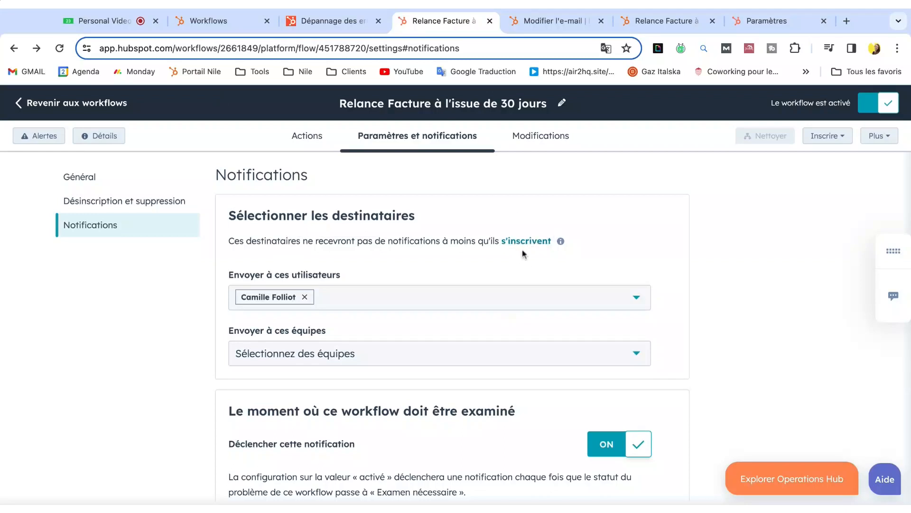
# Switch to the personal notification preferences, check the e-mail delivery setting, and briefly view the account's notification centre with its settings access
pyautogui.click(778, 24)
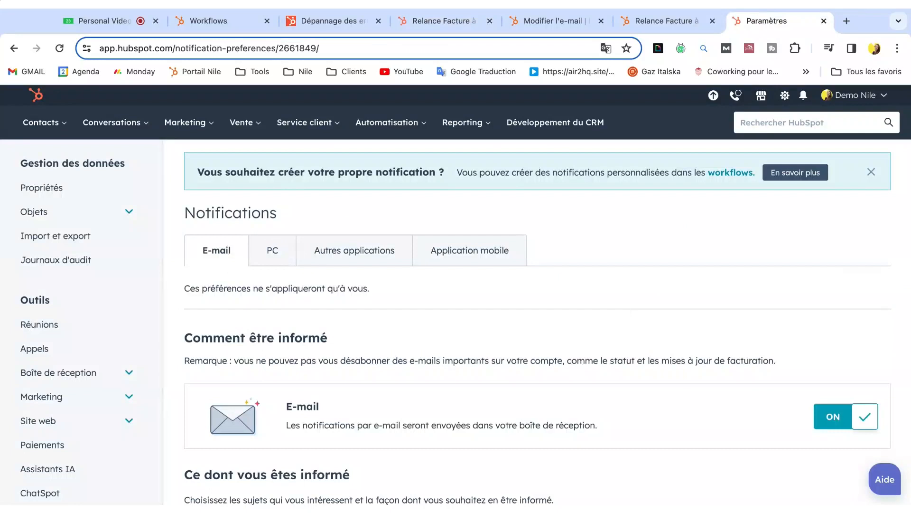
pyautogui.scroll(-1, 455, 294)
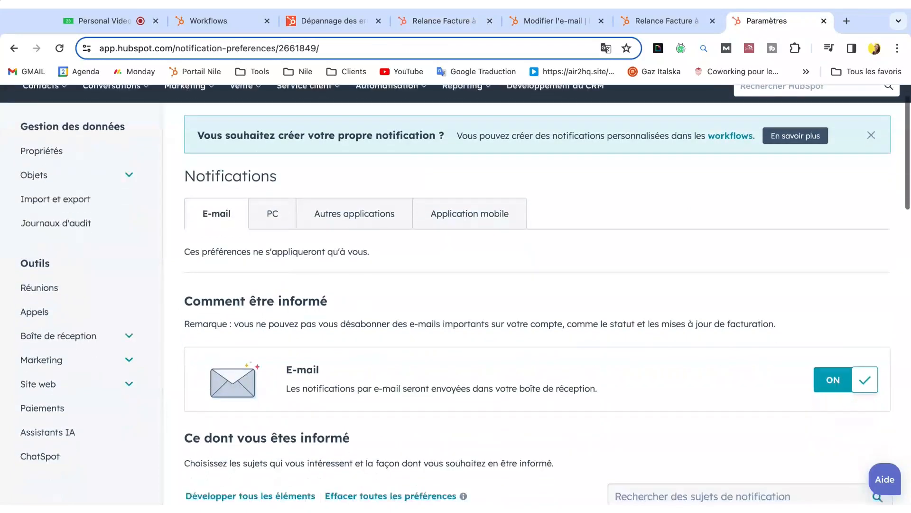
pyautogui.scroll(-3, 820, 261)
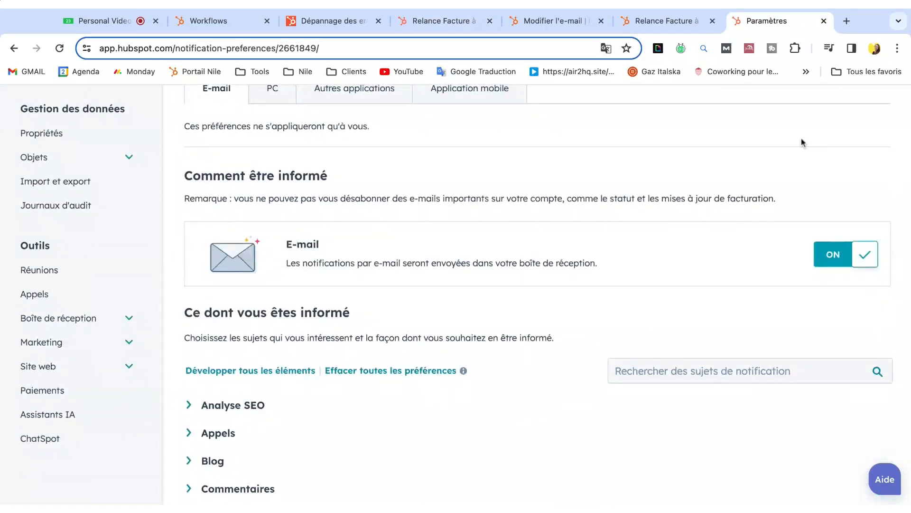
pyautogui.scroll(4, 784, 100)
pyautogui.click(802, 100)
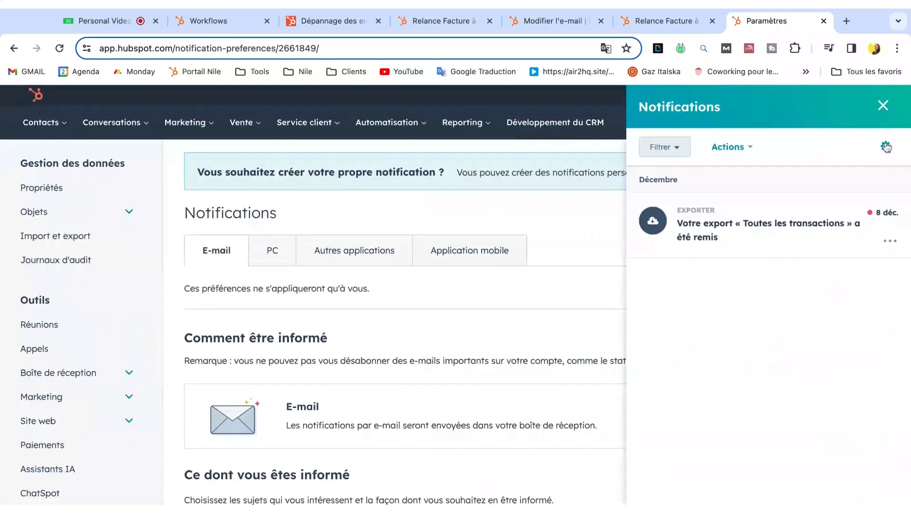
pyautogui.click(883, 105)
# Review the Workflows topics in the e-mail notification preferences, including the one for workflows that need to be examined
pyautogui.scroll(-3, 647, 346)
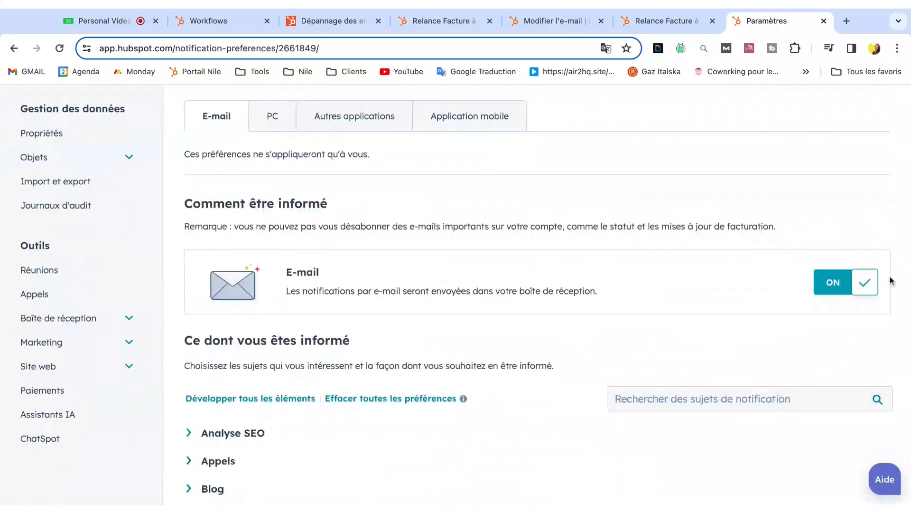
pyautogui.scroll(-15, 609, 283)
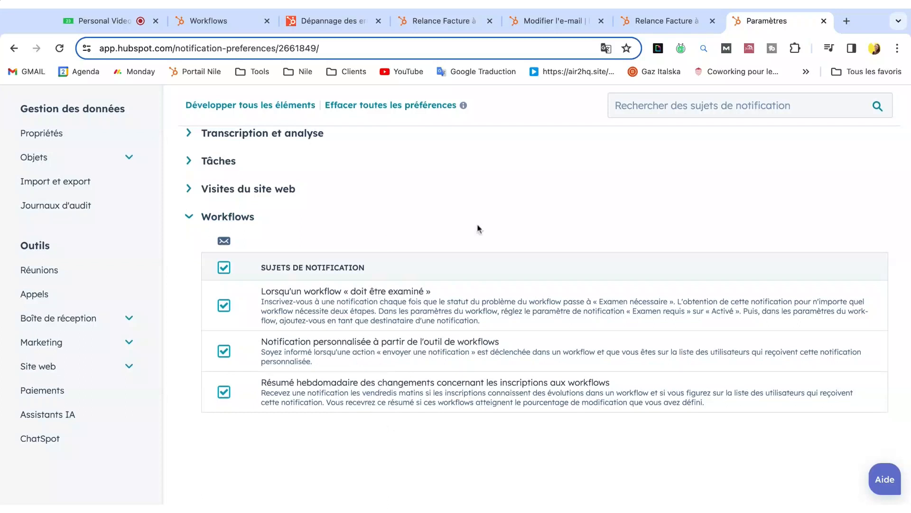
# View the notification preferences for other applications, such as Microsoft Teams, Slack and Workplace by Facebook
pyautogui.scroll(20, 477, 225)
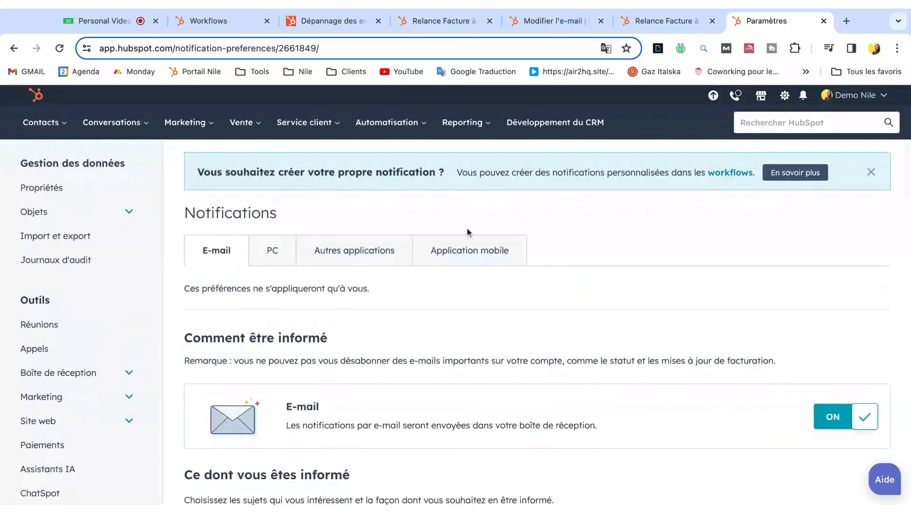
pyautogui.click(361, 258)
pyautogui.scroll(-2, 428, 258)
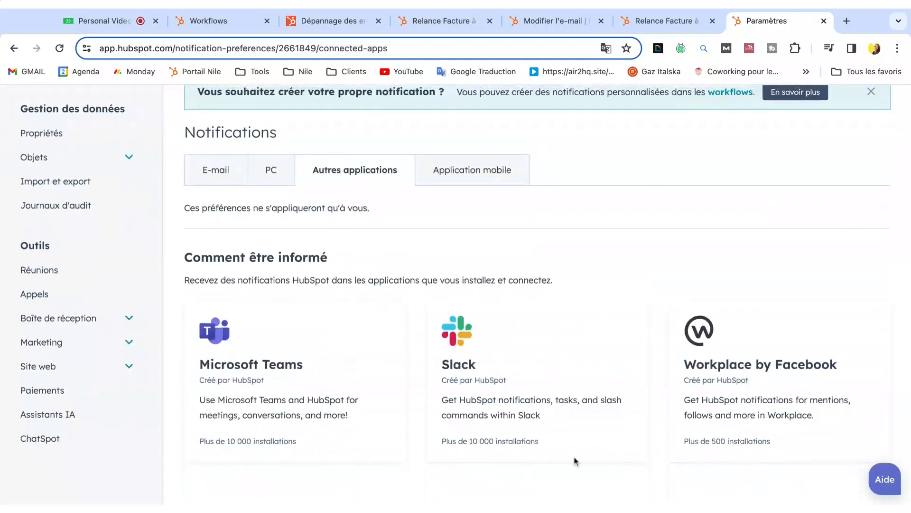